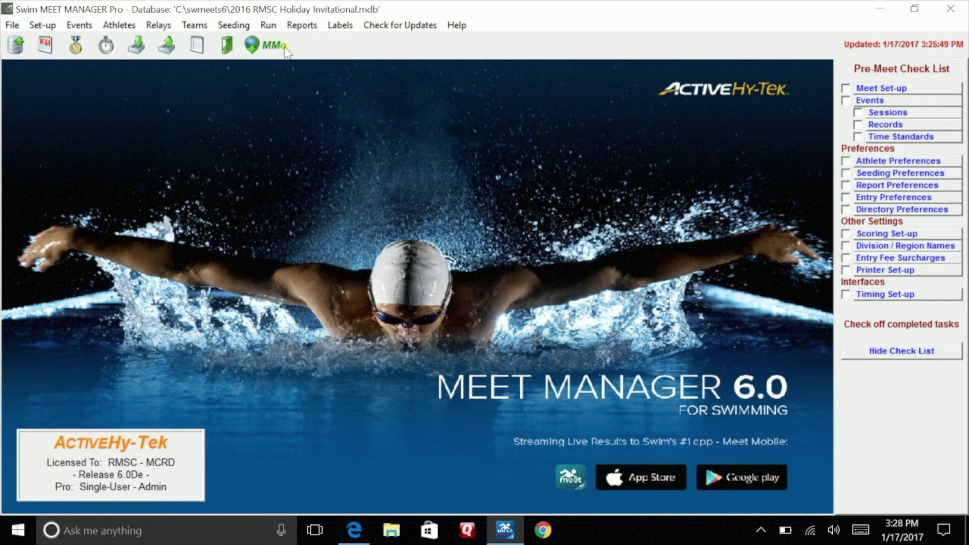
Step: In the Run module, set Pool 1's timing console interface to Colorado Time Systems 6
left_click(268, 25)
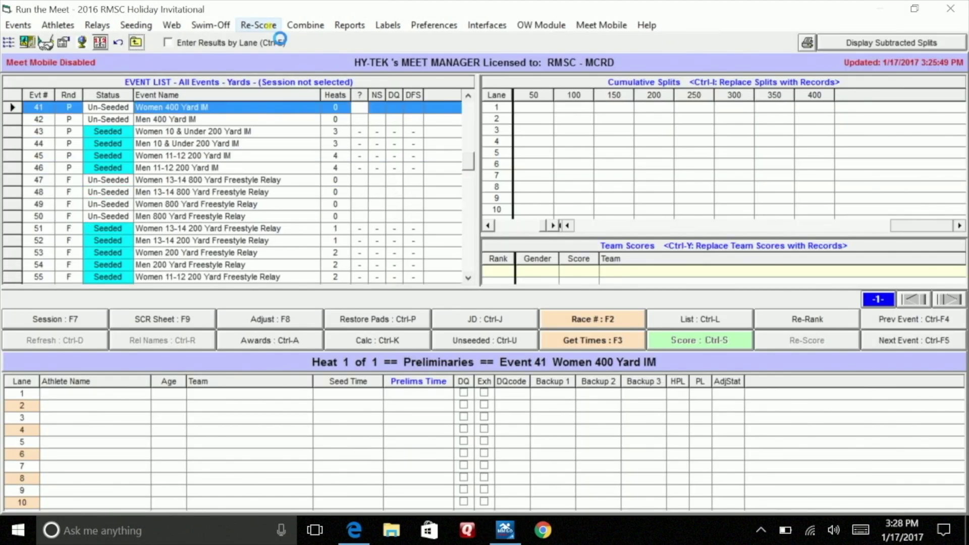
left_click(490, 24)
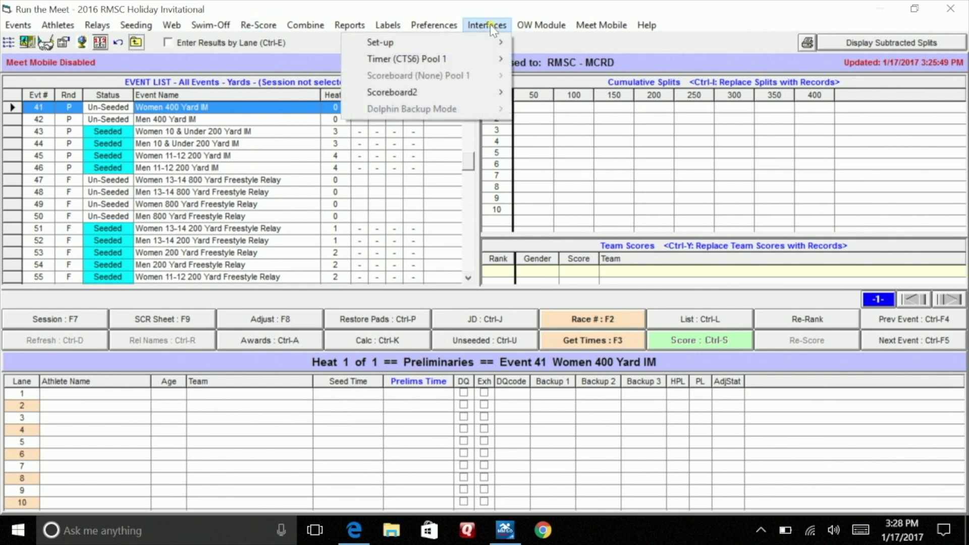
mouse_move(488, 43)
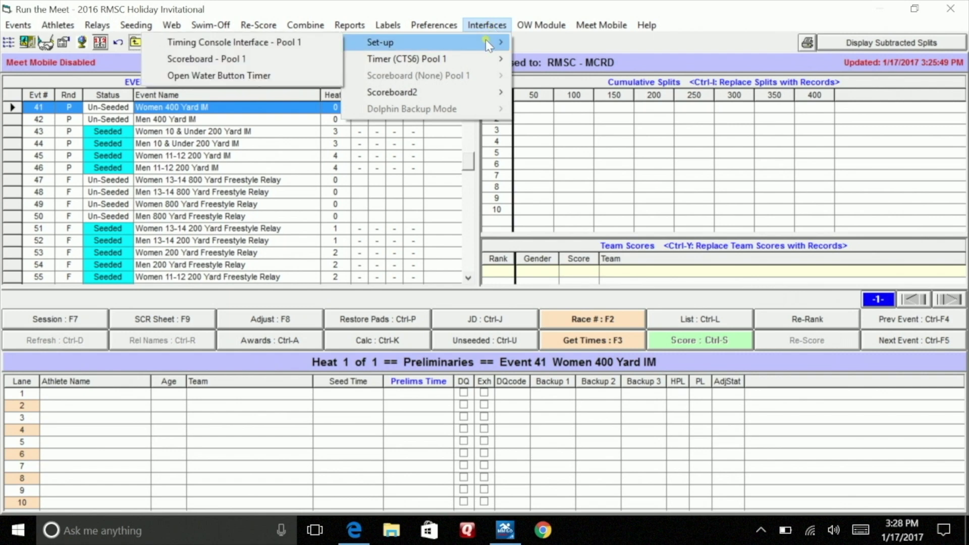
left_click(282, 41)
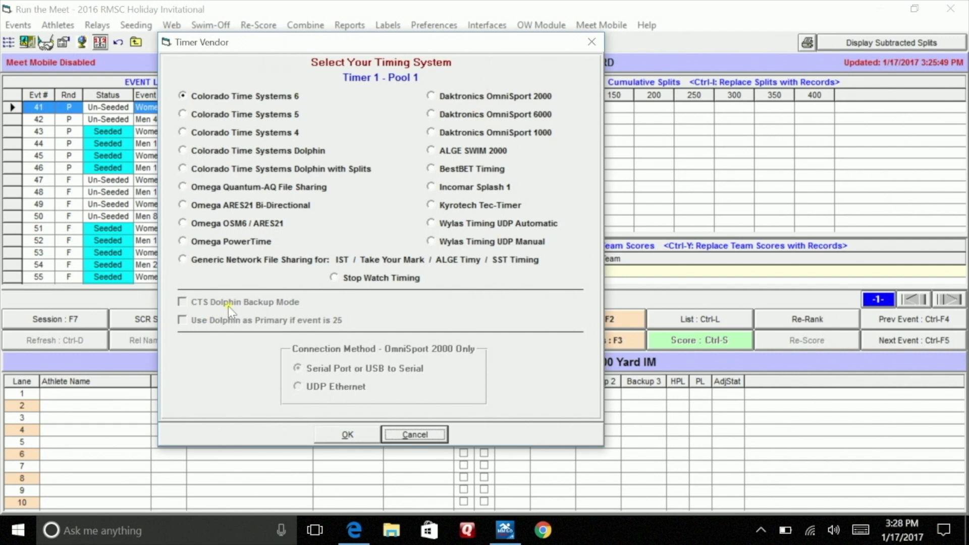
left_click(335, 278)
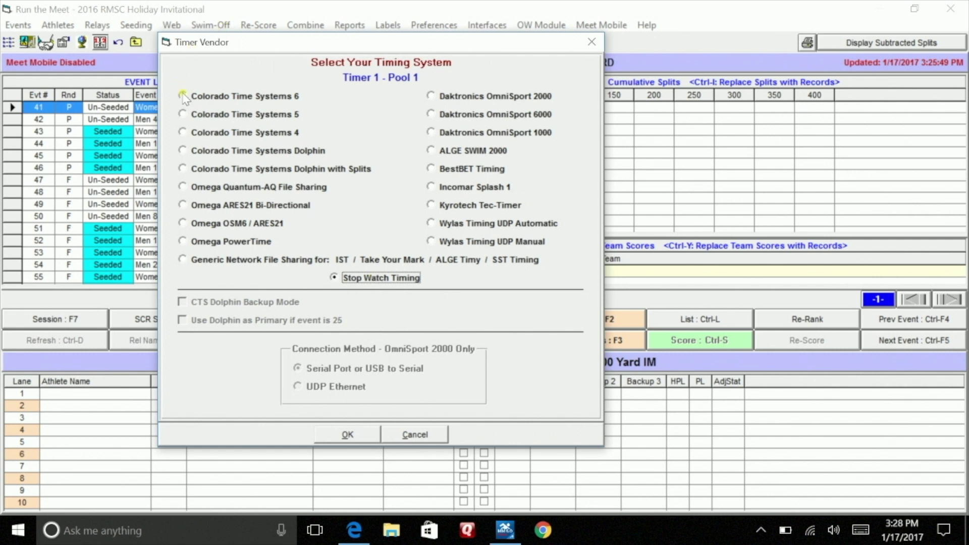
left_click(183, 99)
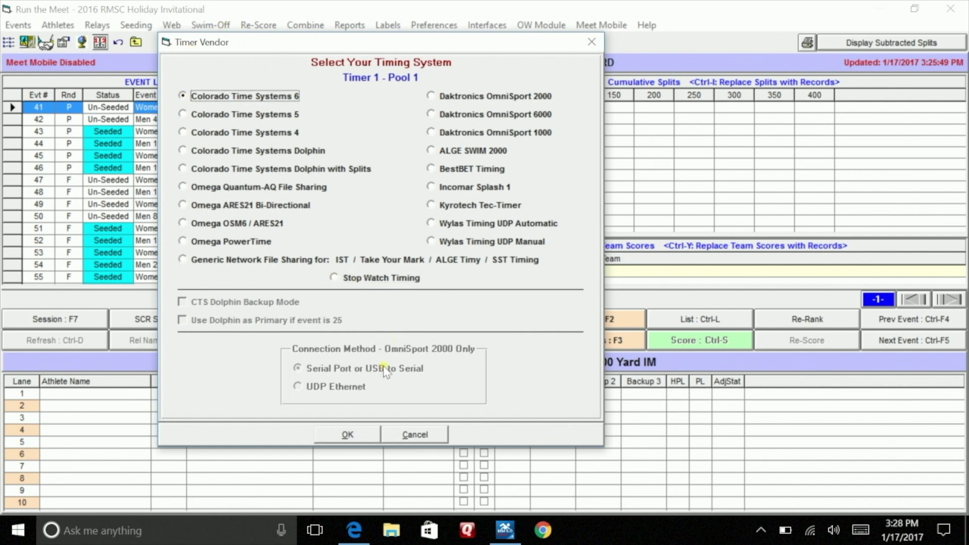
left_click(346, 434)
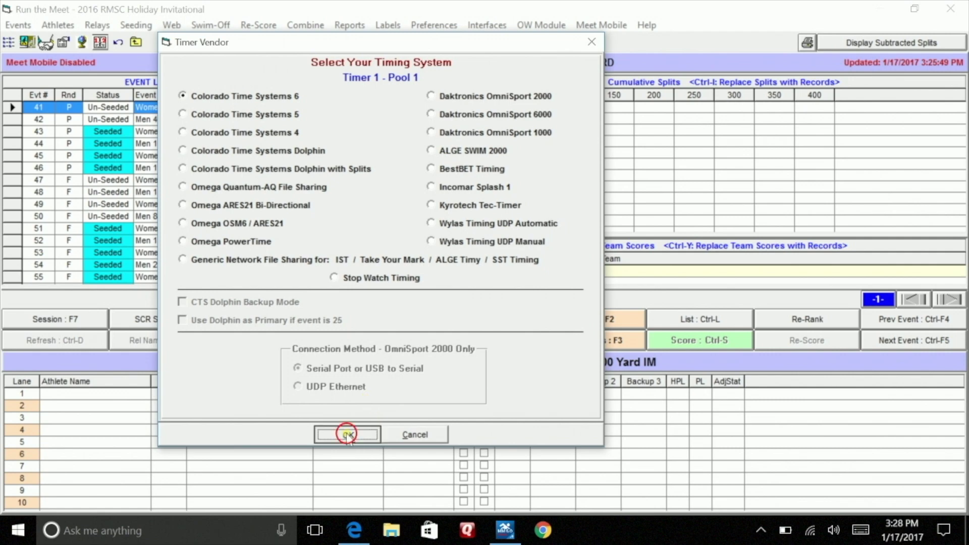
left_click(484, 27)
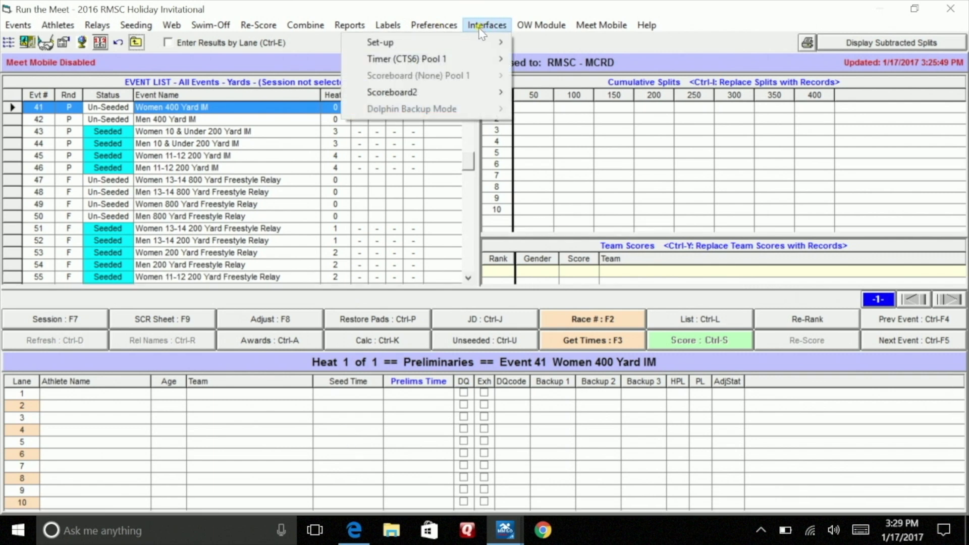
mouse_move(476, 59)
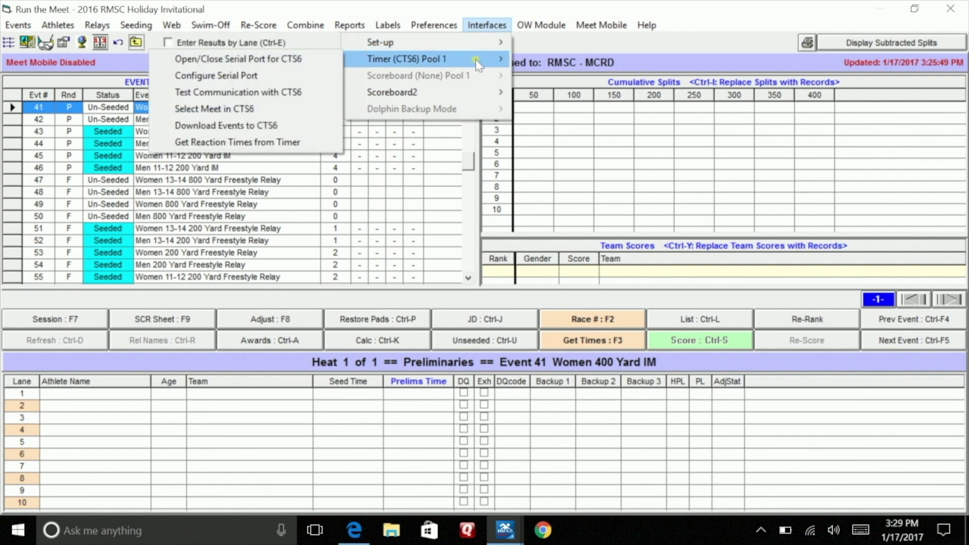
left_click(303, 58)
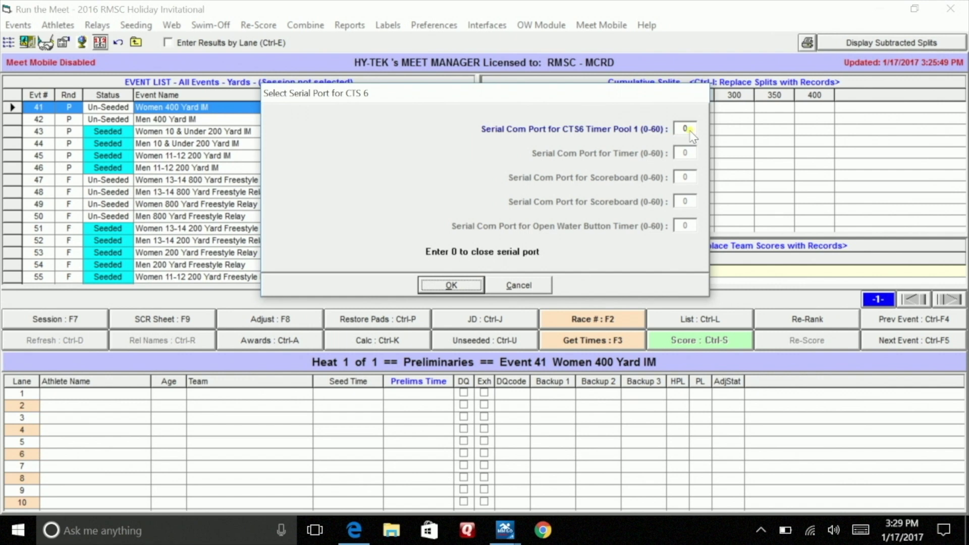
left_click(515, 288)
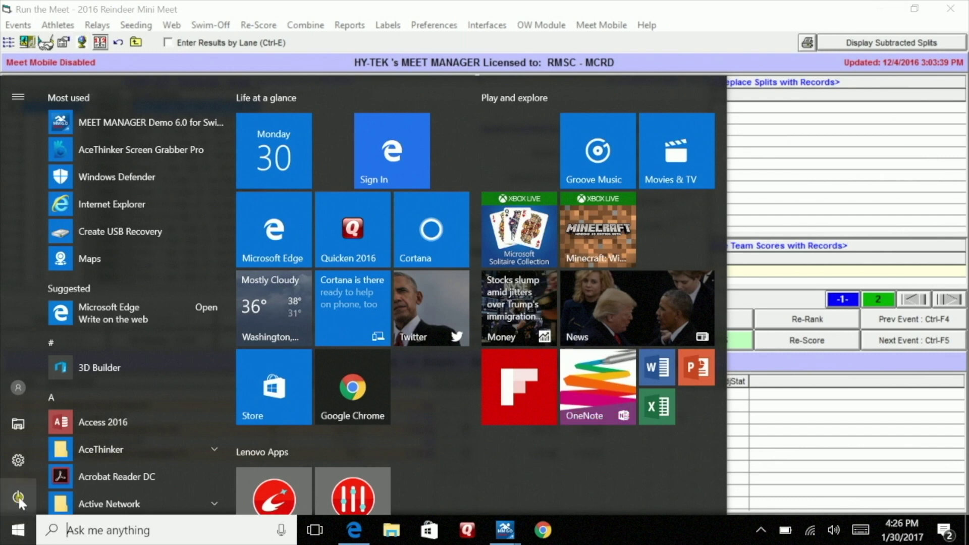
Step: Check the connected devices in Windows Settings for the USB-to-serial adapter's COM port number, and close Settings
left_click(21, 458)
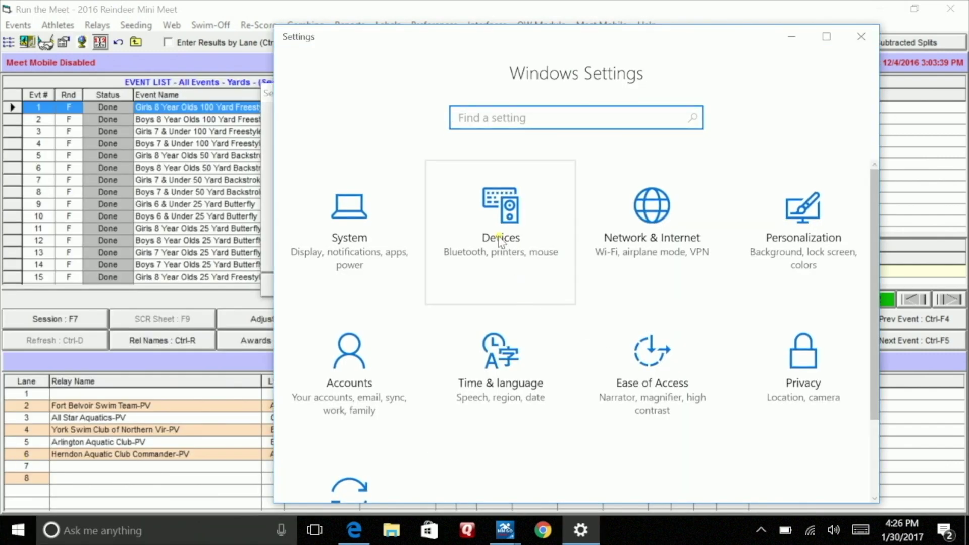
left_click(499, 242)
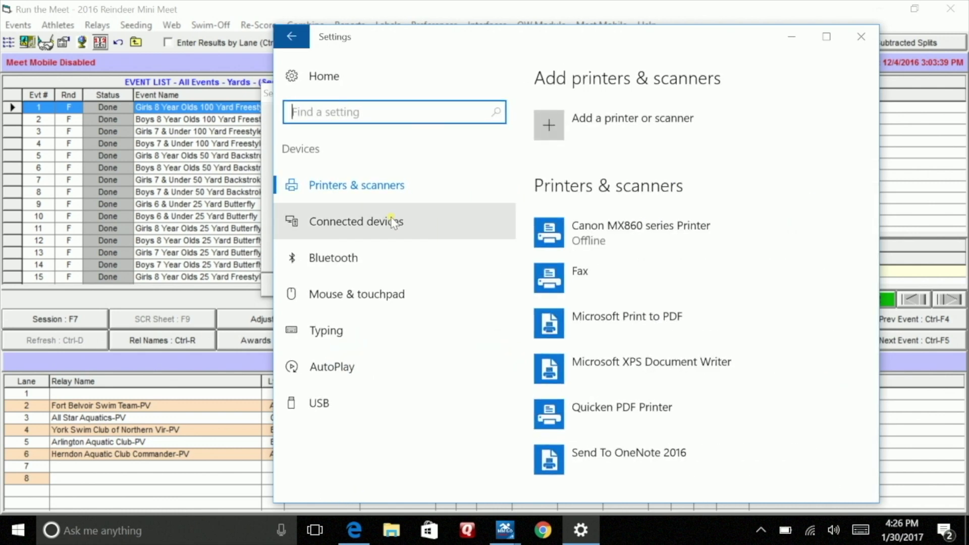
left_click(359, 218)
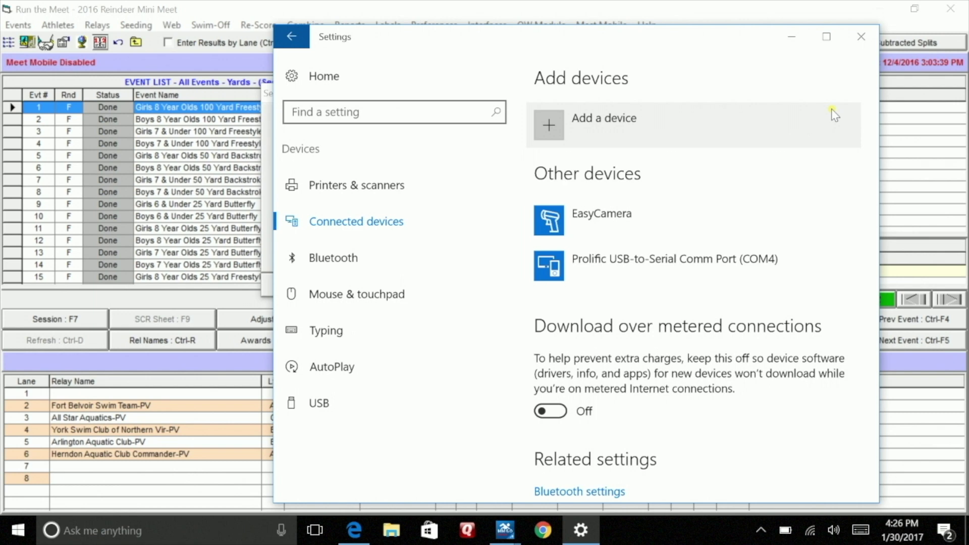
left_click(861, 41)
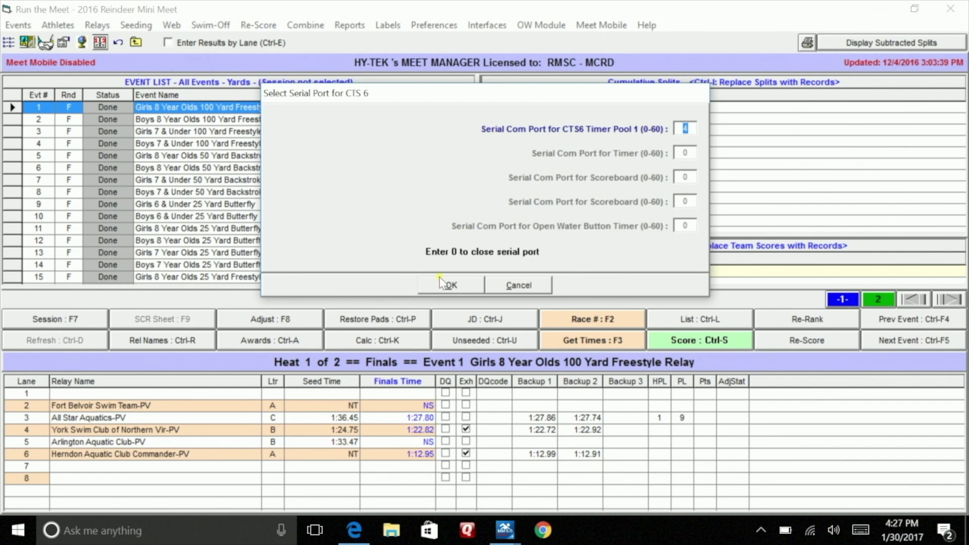
Step: Open serial com port 4 for the Pool 1 CTS6 timer and test communication with the console
left_click(453, 285)
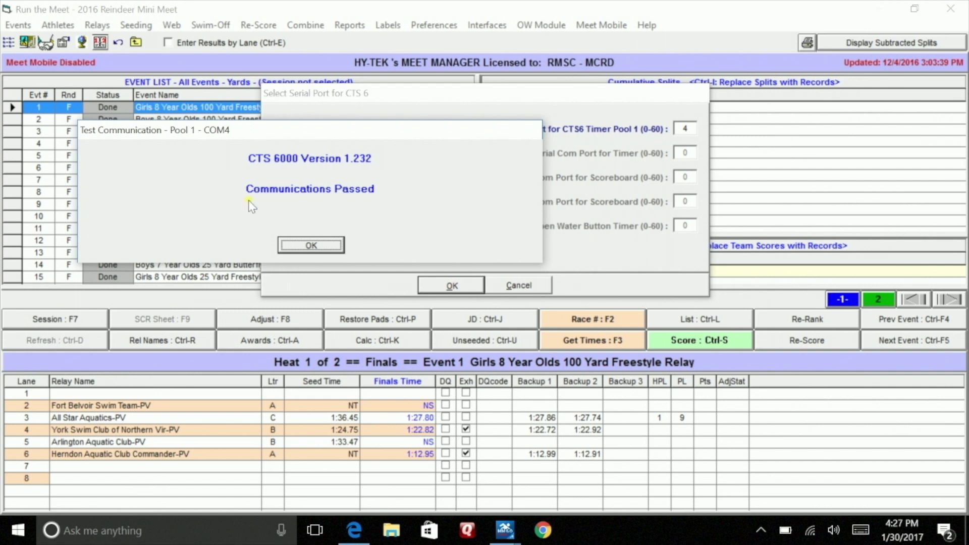
left_click(324, 248)
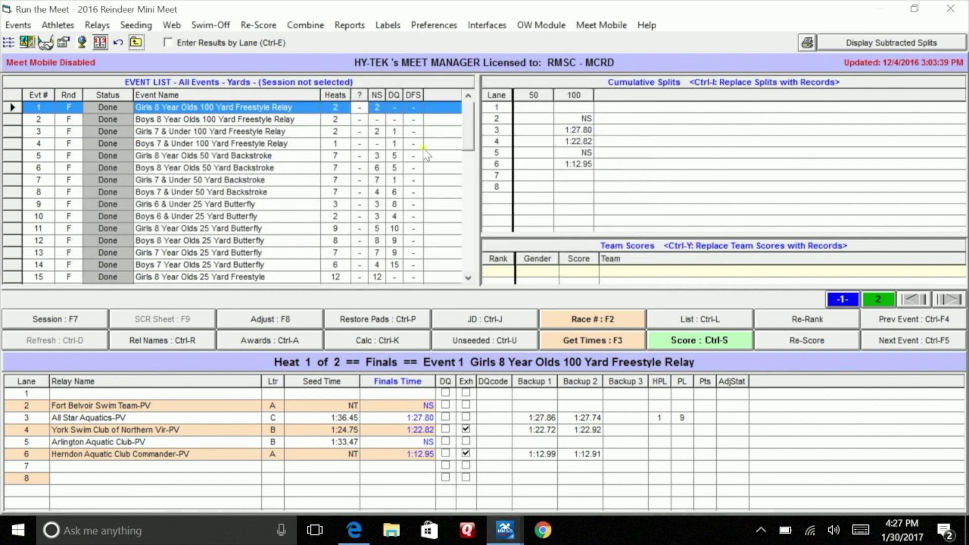
left_click(485, 25)
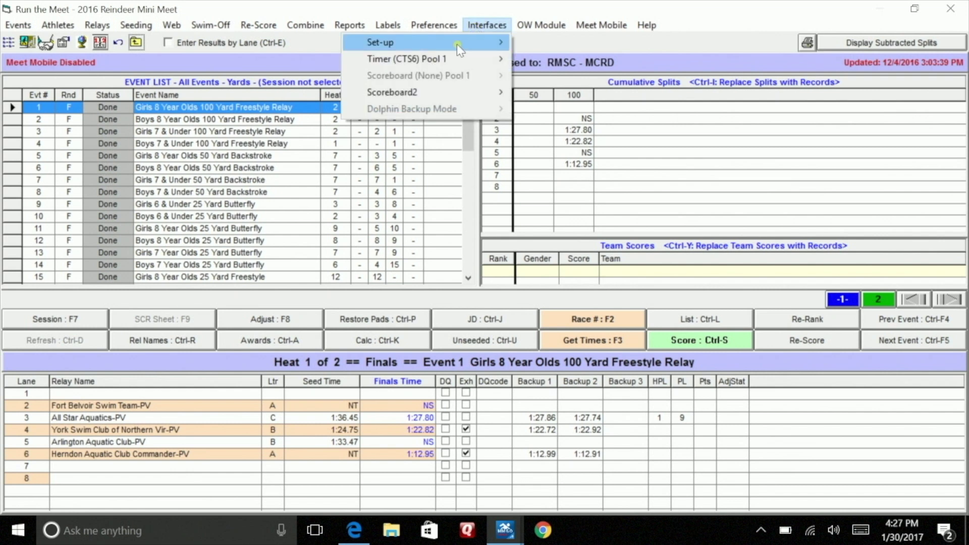
mouse_move(455, 57)
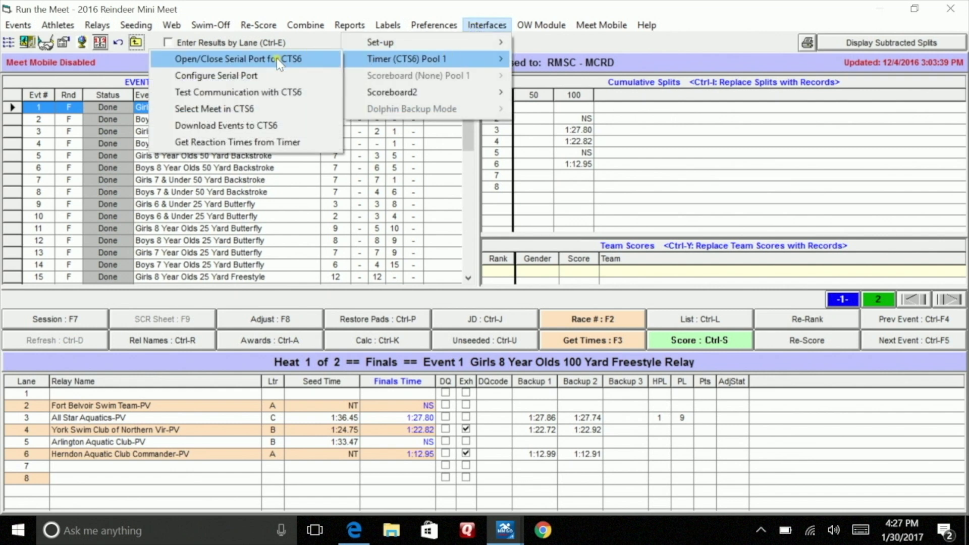
left_click(265, 92)
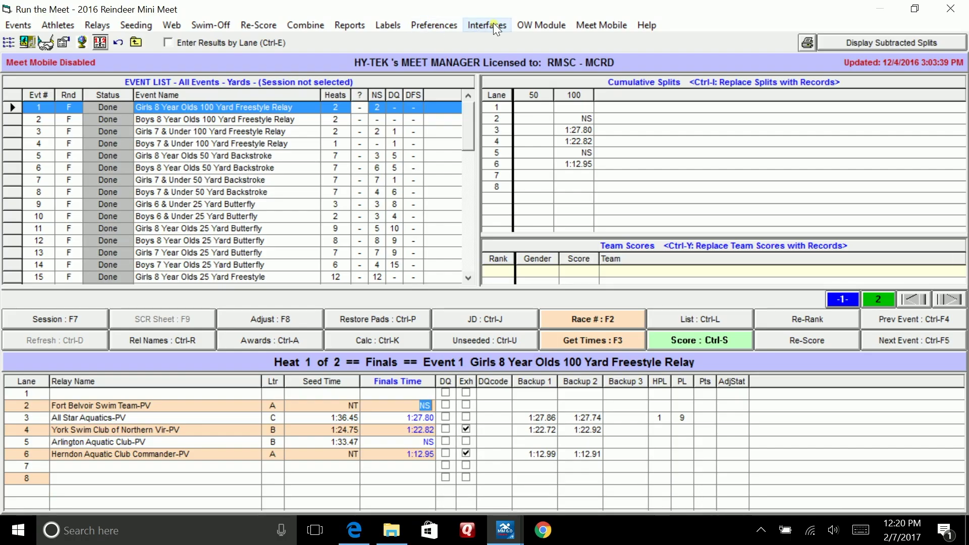
Step: Try to open serial com port 3 for the Pool 1 CTS6 timer and dismiss the resulting messages
left_click(492, 24)
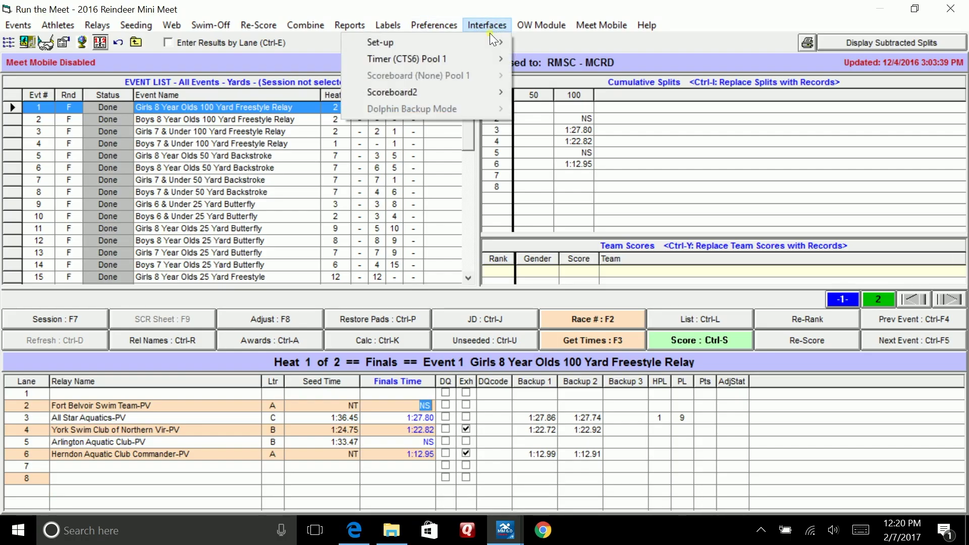
mouse_move(439, 57)
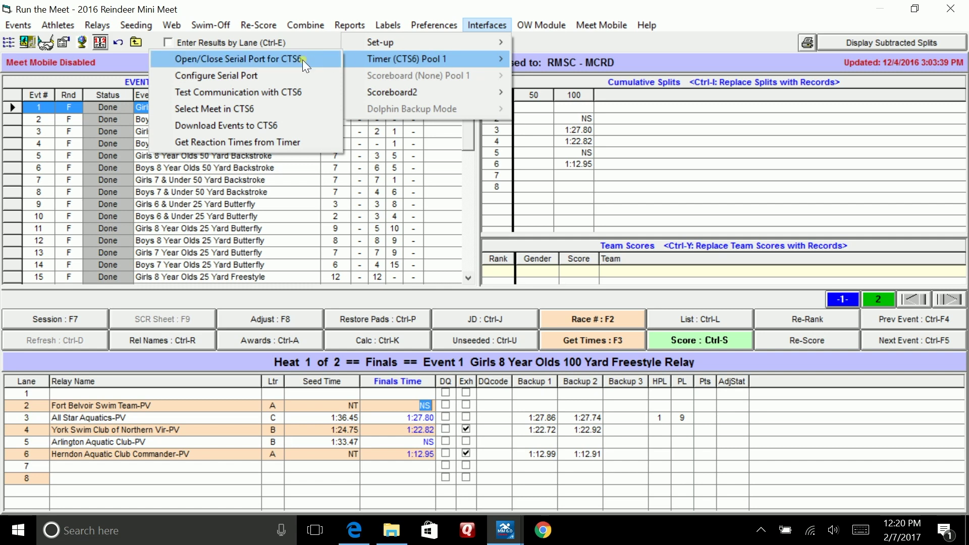
left_click(272, 58)
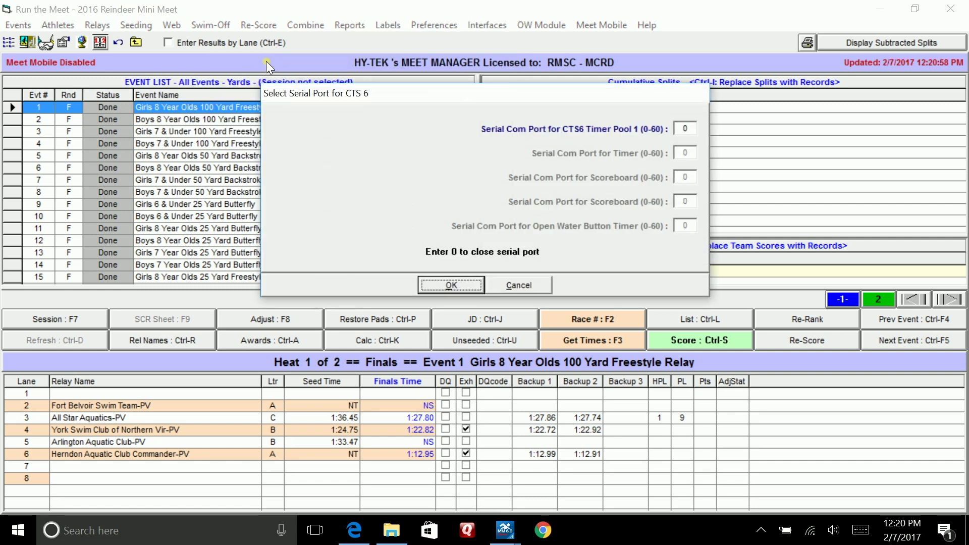
double_click(690, 127)
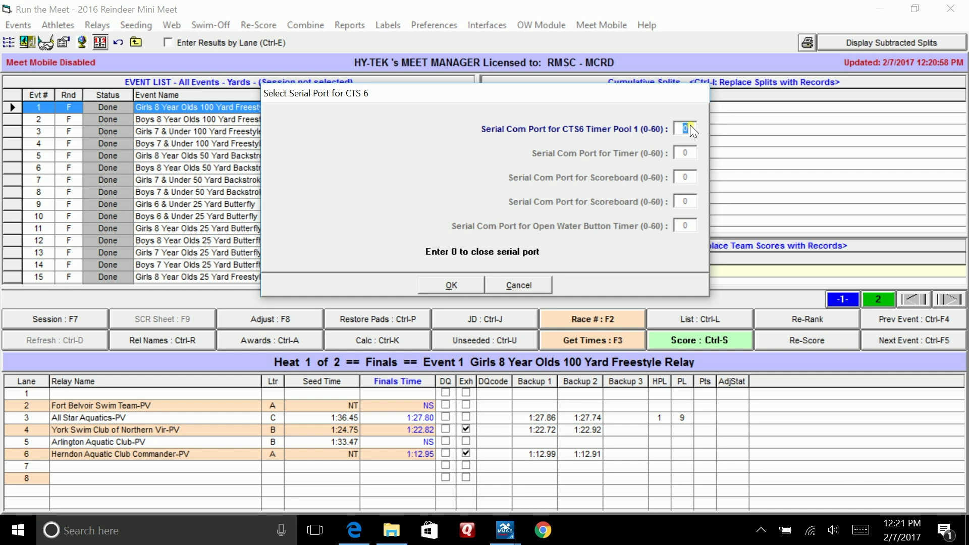
type("3")
left_click(457, 285)
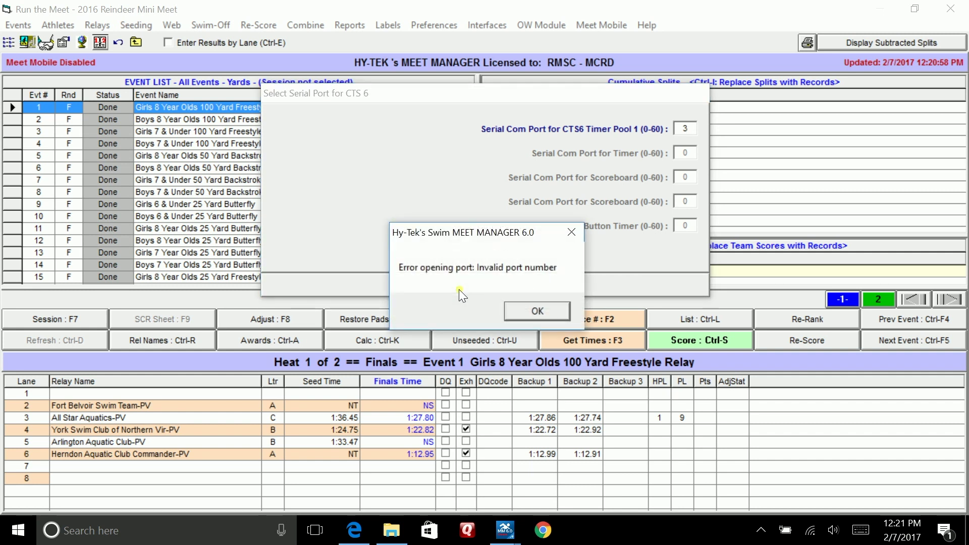
left_click(535, 309)
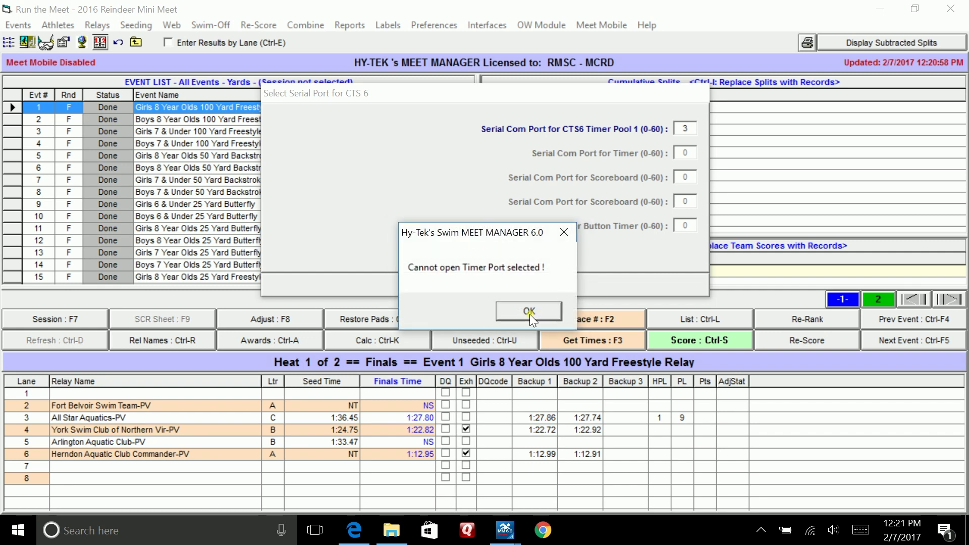
left_click(529, 314)
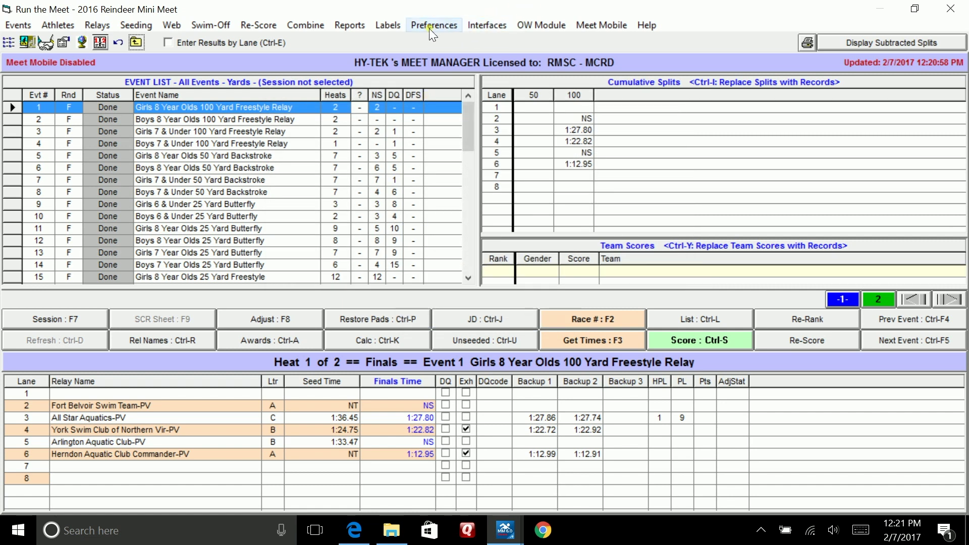
Step: Set the Pool 1 CTS6 timer's serial com port to 4 and close the communication test
left_click(487, 30)
mouse_move(471, 55)
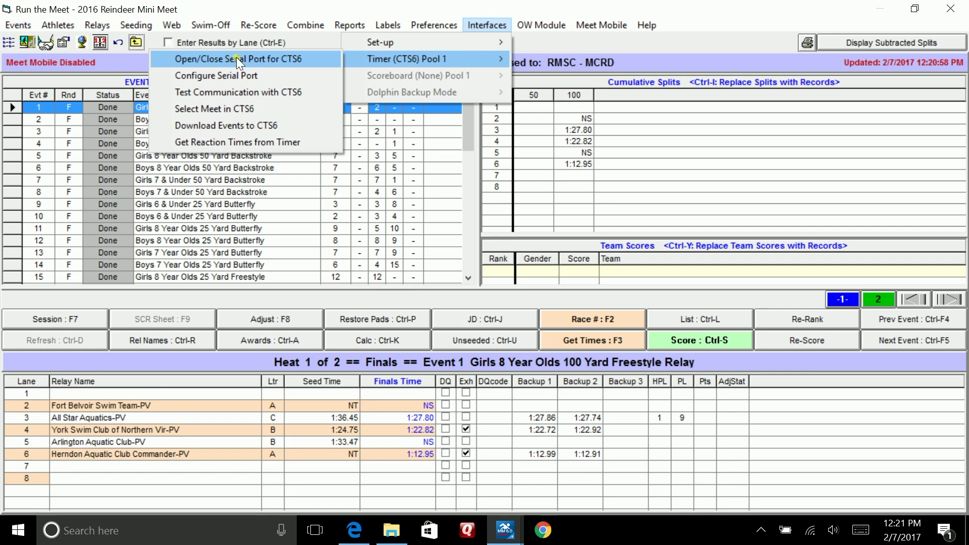
left_click(220, 58)
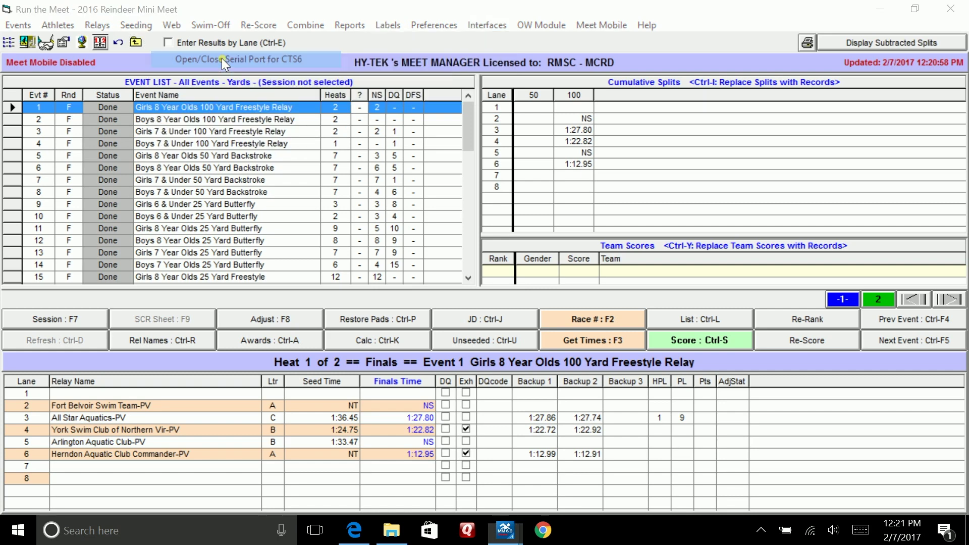
left_click(690, 128)
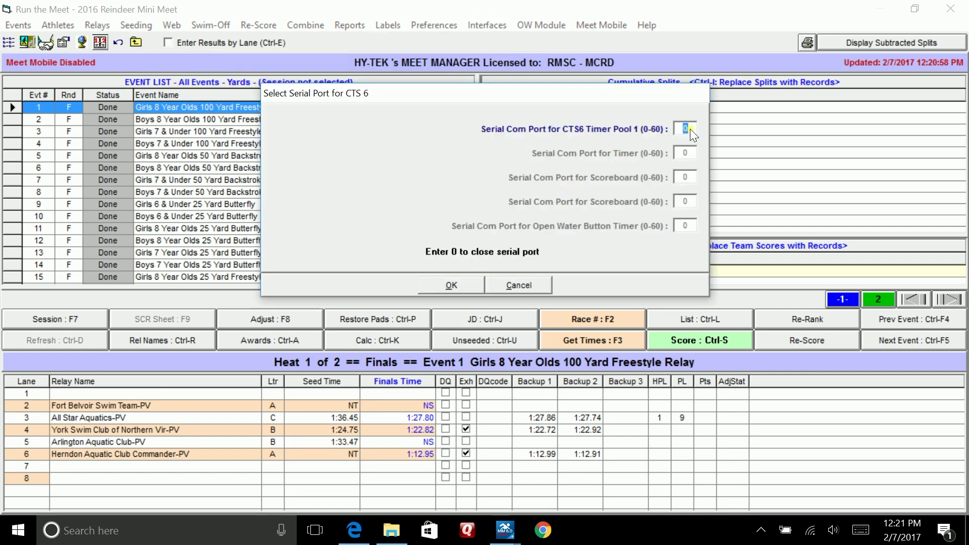
type("4")
left_click(457, 285)
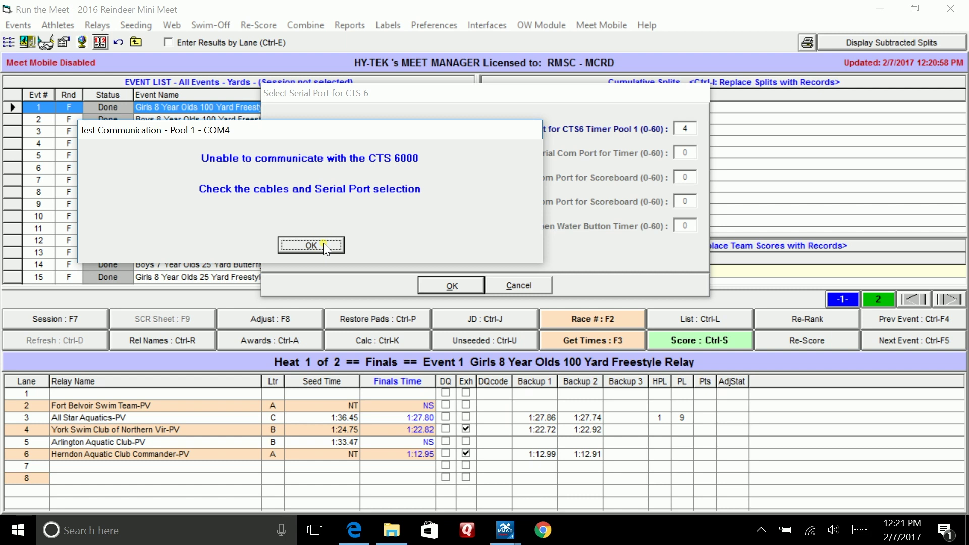
left_click(323, 243)
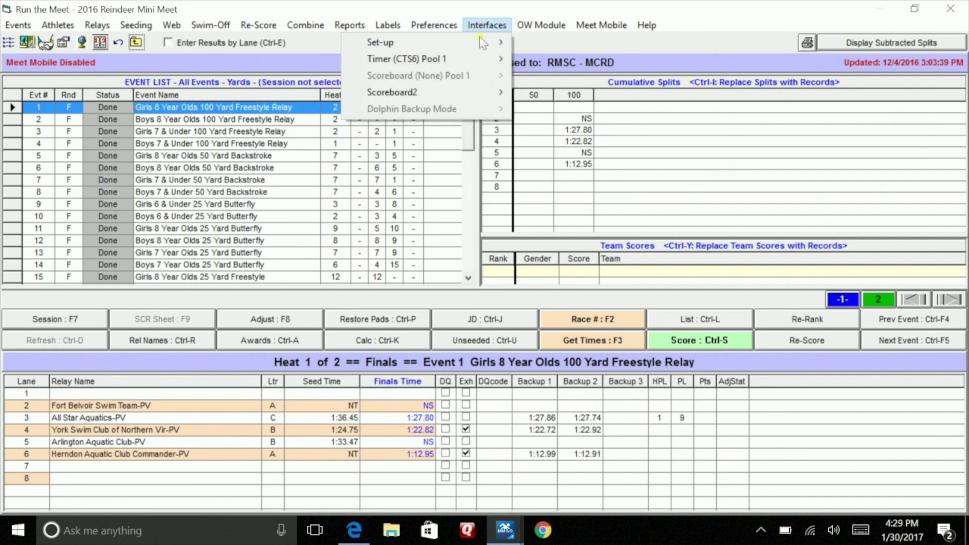
Step: Download all of the meet's events to the Pool 1 CTS6 timer, storing them in meet slot 8
mouse_move(463, 58)
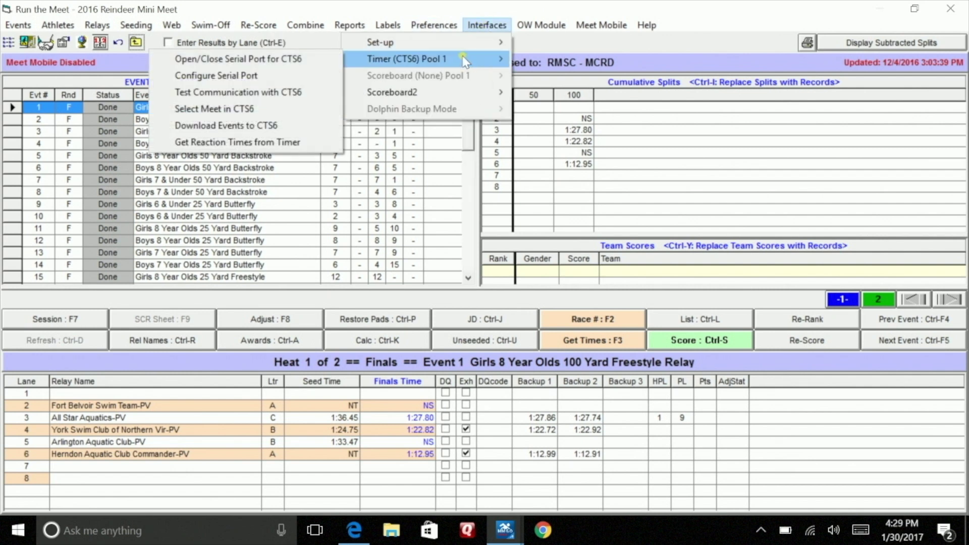
left_click(258, 129)
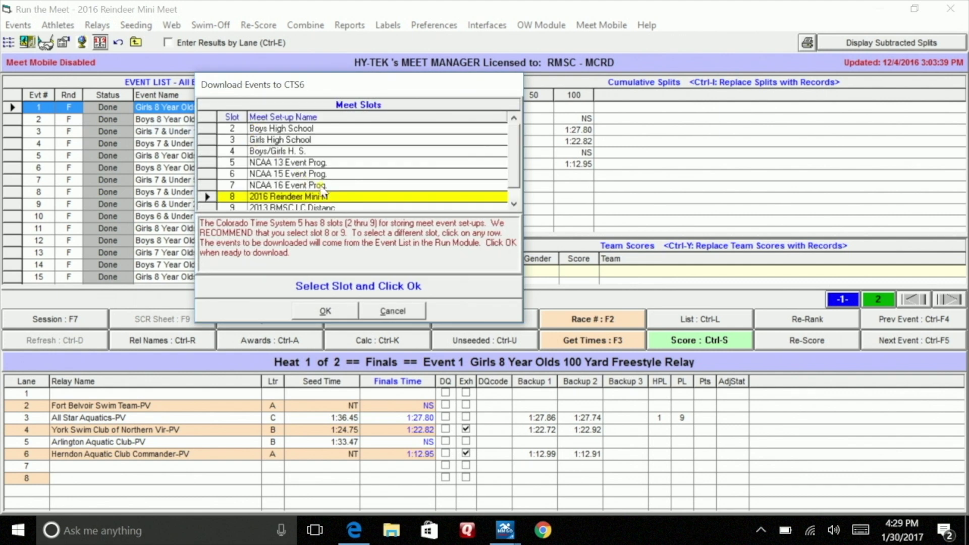
left_click(514, 203)
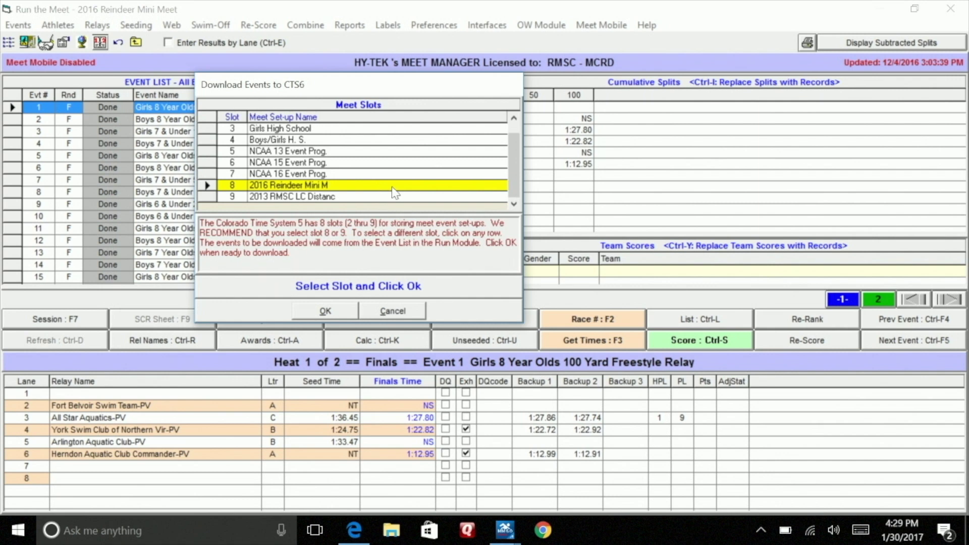
left_click(514, 117)
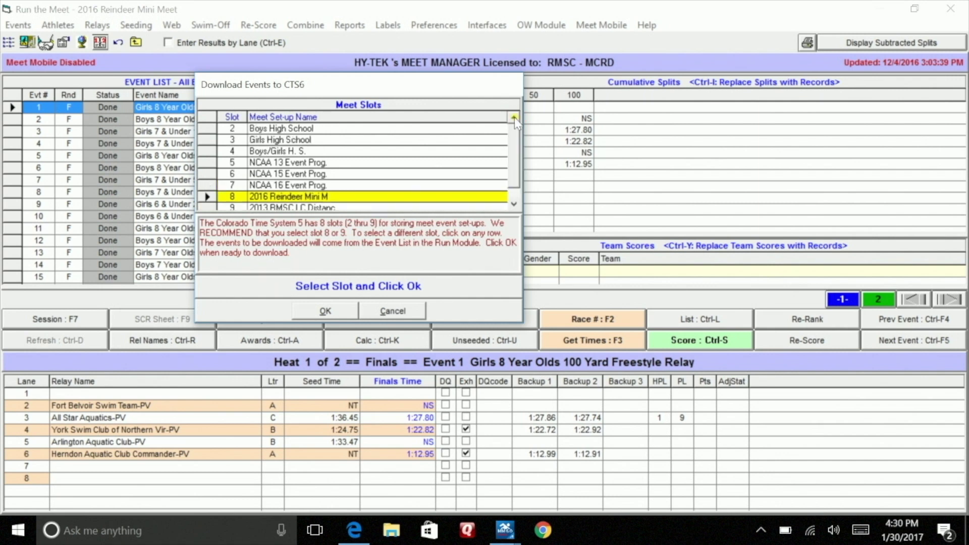
left_click(514, 202)
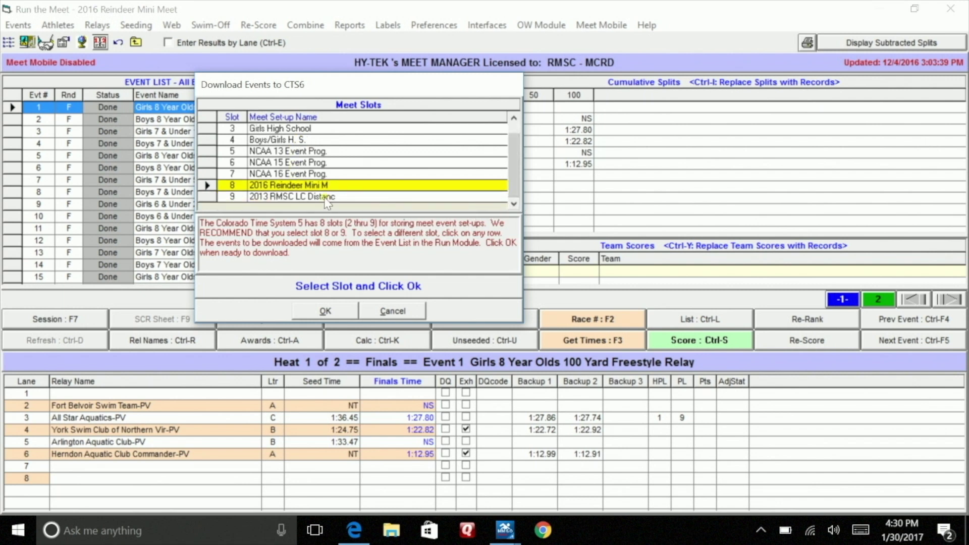
left_click(288, 198)
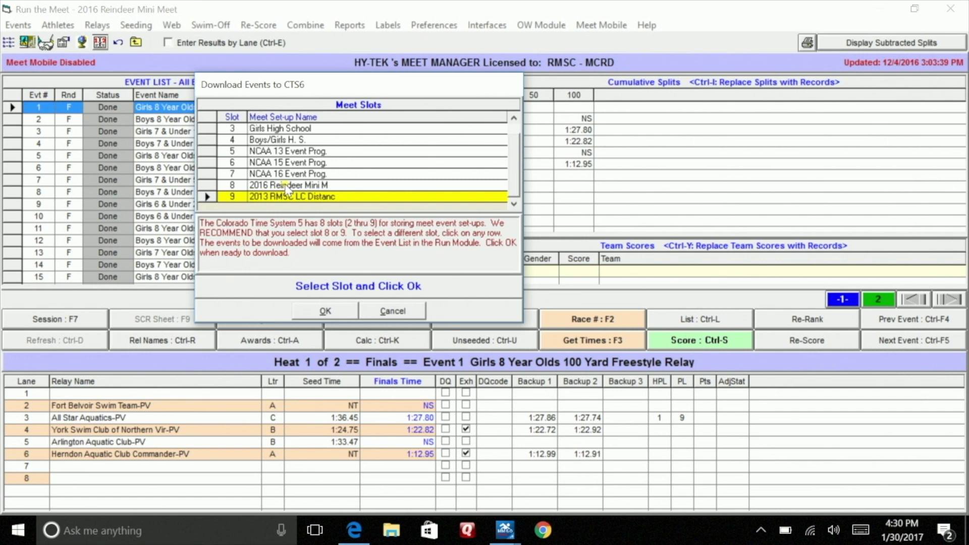
left_click(286, 187)
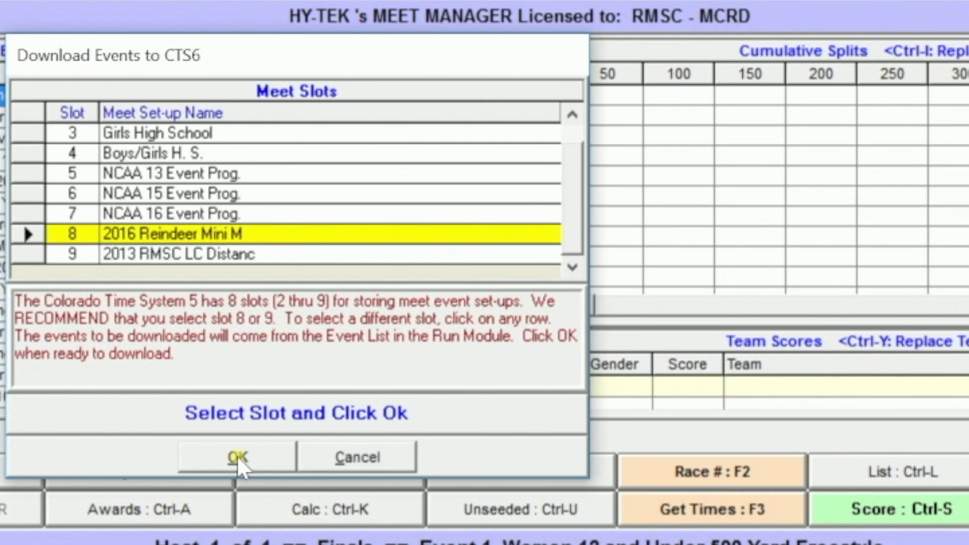
left_click(237, 455)
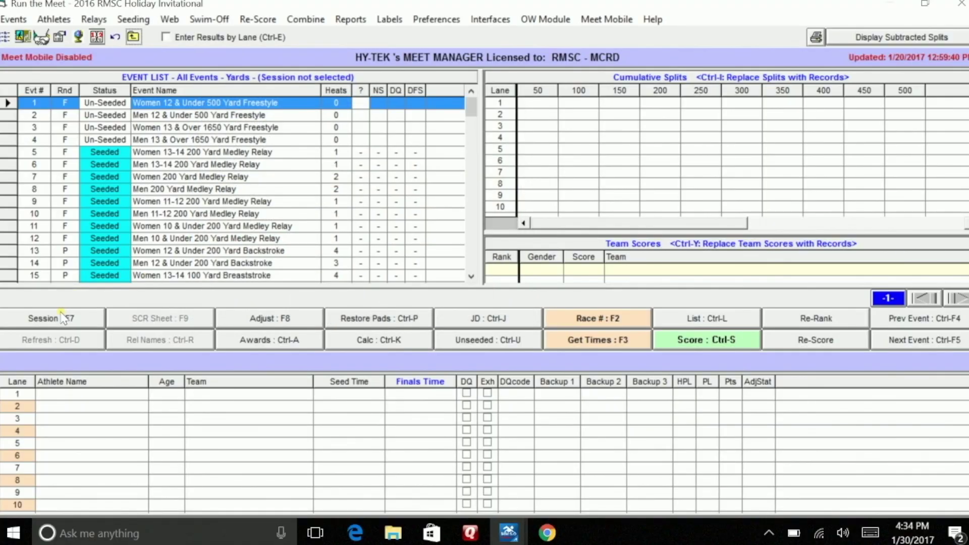
Step: Limit the event list to session 8, Sunday Prelims 13&O
left_click(81, 314)
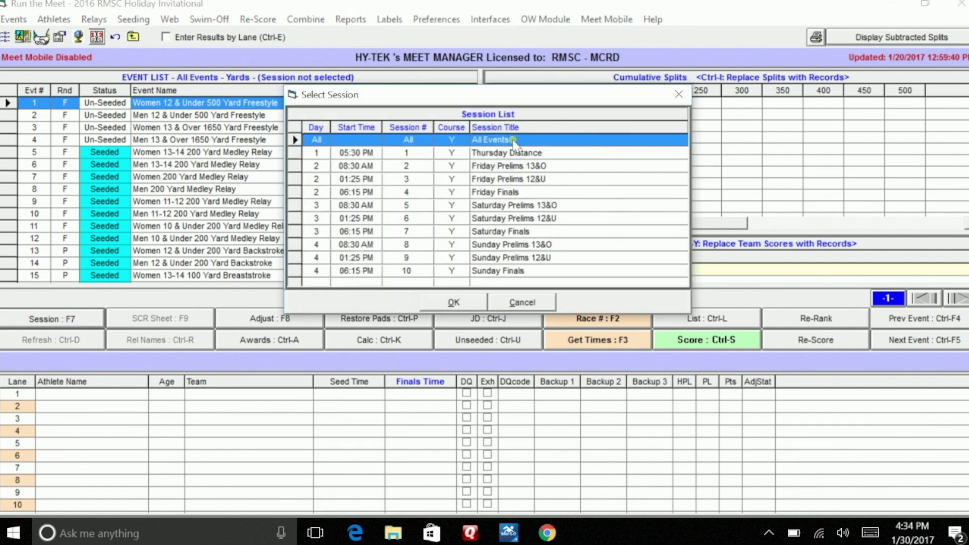
left_click(503, 245)
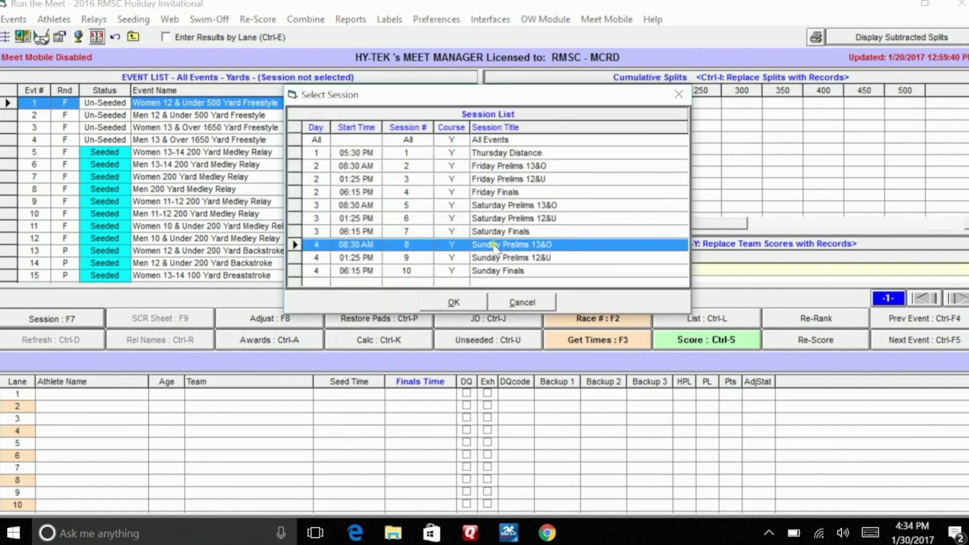
left_click(453, 302)
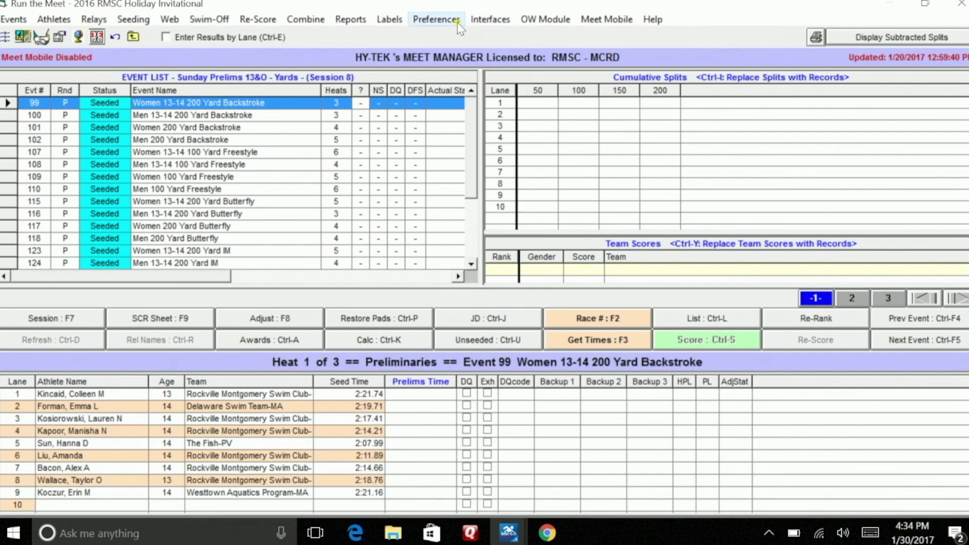
Step: Download the Sunday Prelims 13&O session's events to the Pool 1 CTS6 timer in meet slot 8
left_click(490, 21)
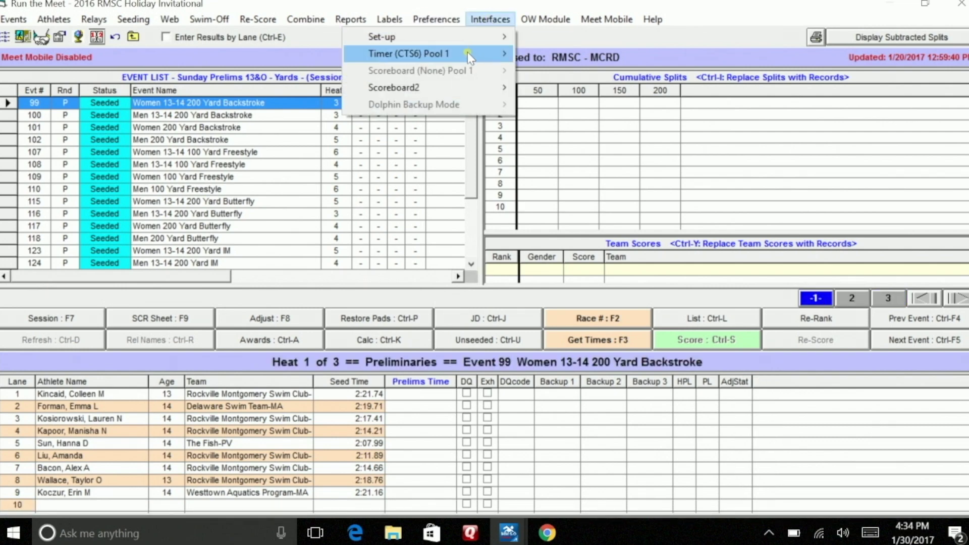
mouse_move(466, 53)
left_click(222, 121)
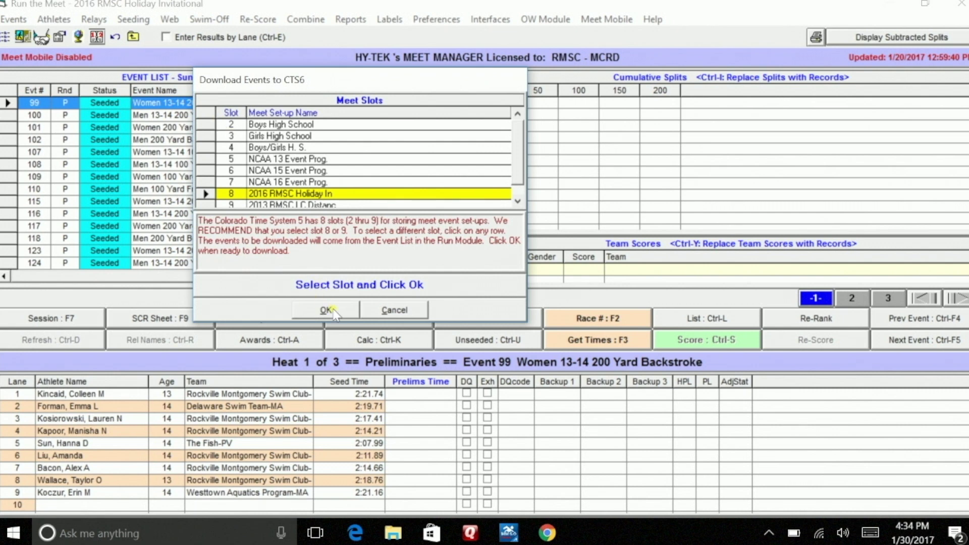
left_click(326, 310)
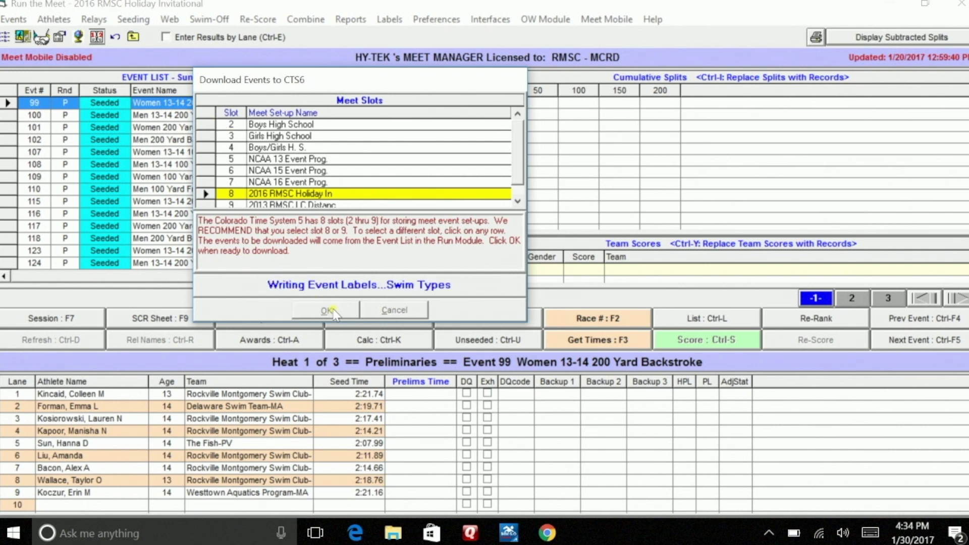